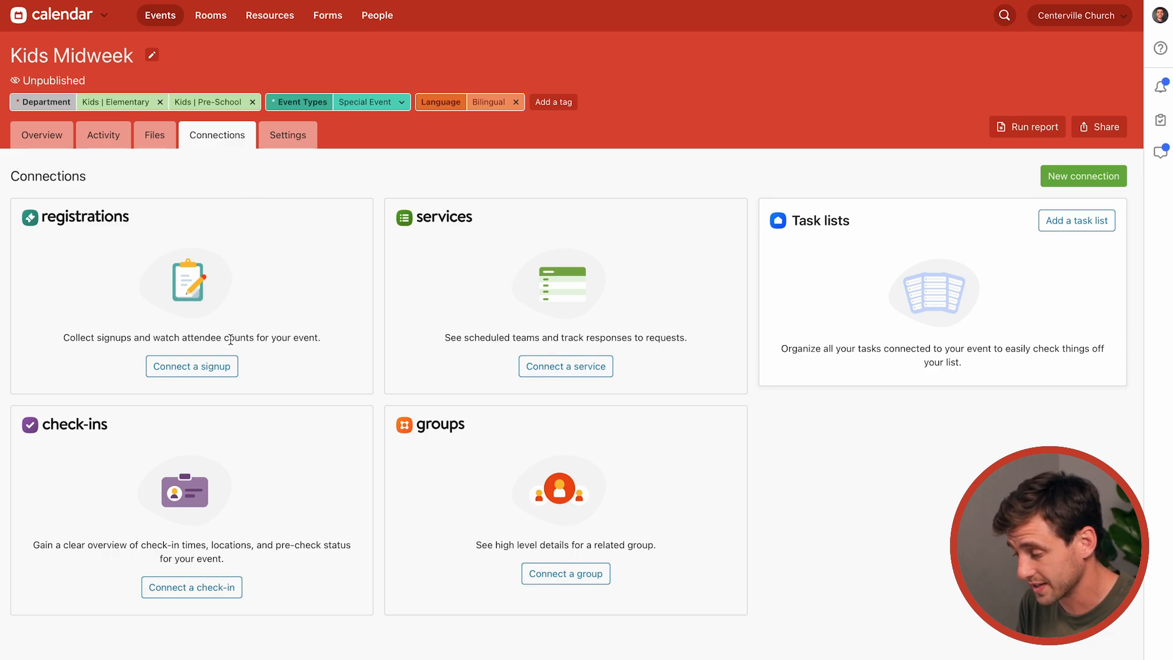
Connect the Kids Midweek signup from Registrations to the event and check the options available for that connection
{"action": "left_click", "coordinate": [178, 373]}
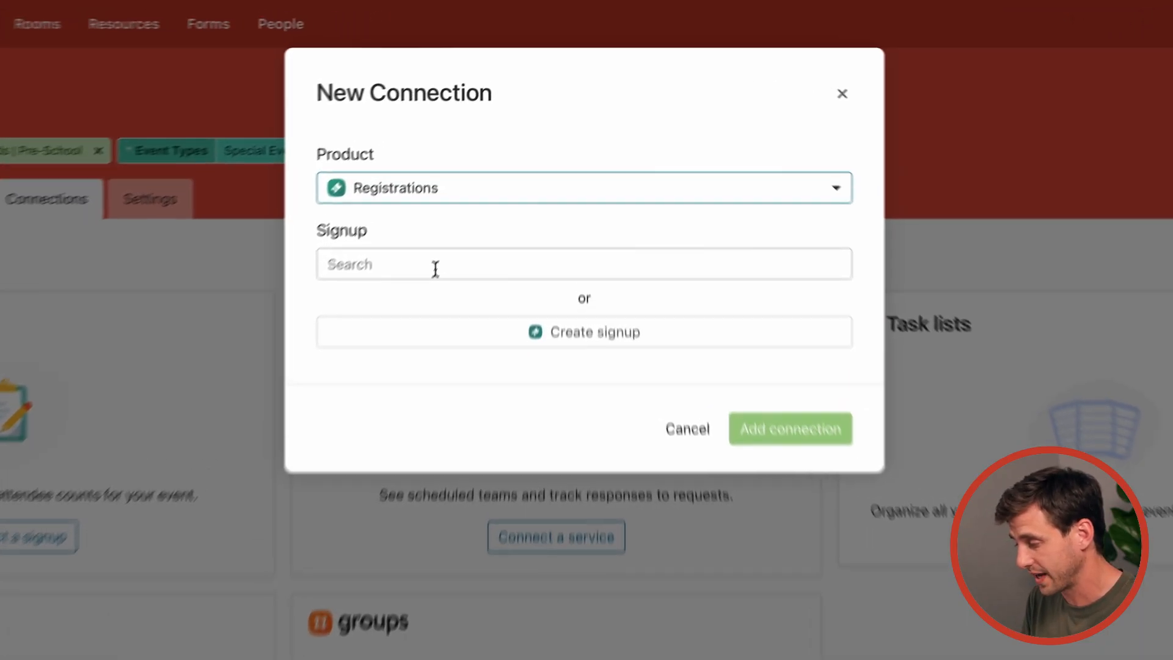
{"action": "left_click", "coordinate": [482, 182]}
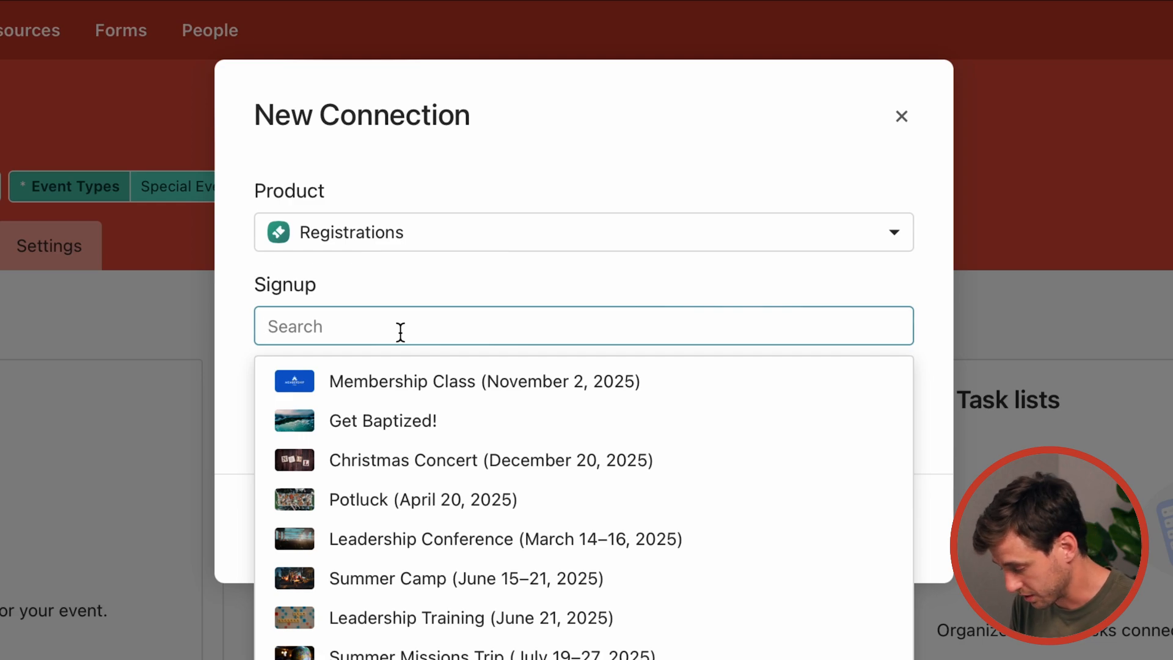
{"action": "type", "text": "kids"}
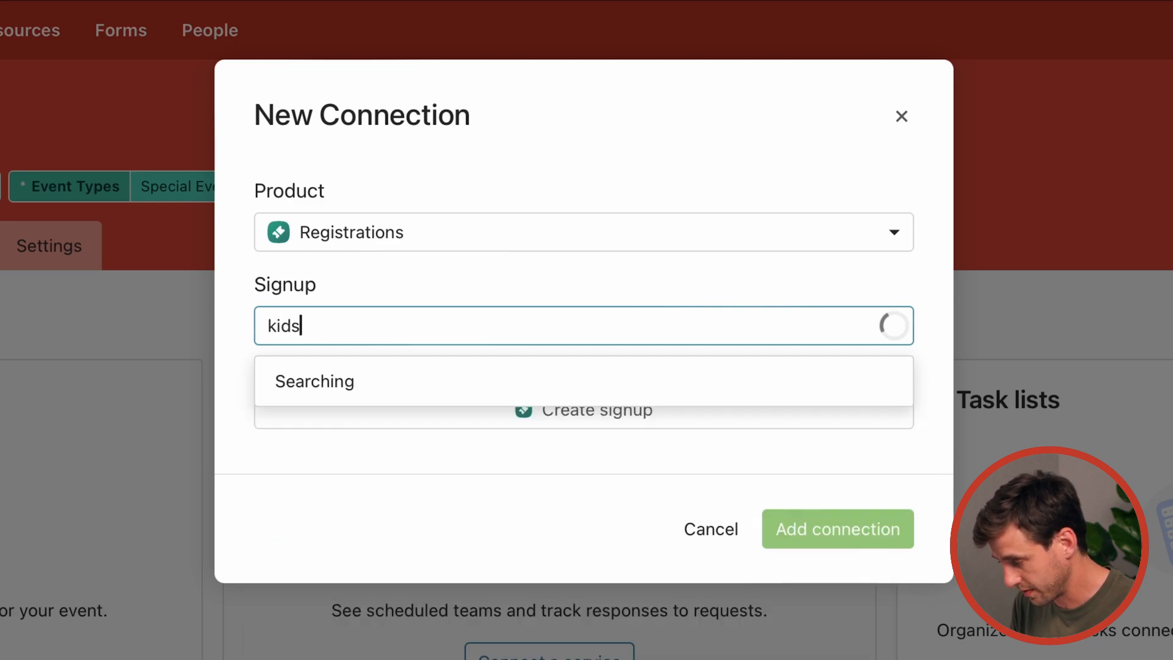
{"action": "type", "text": " mi"}
{"action": "left_click", "coordinate": [367, 384]}
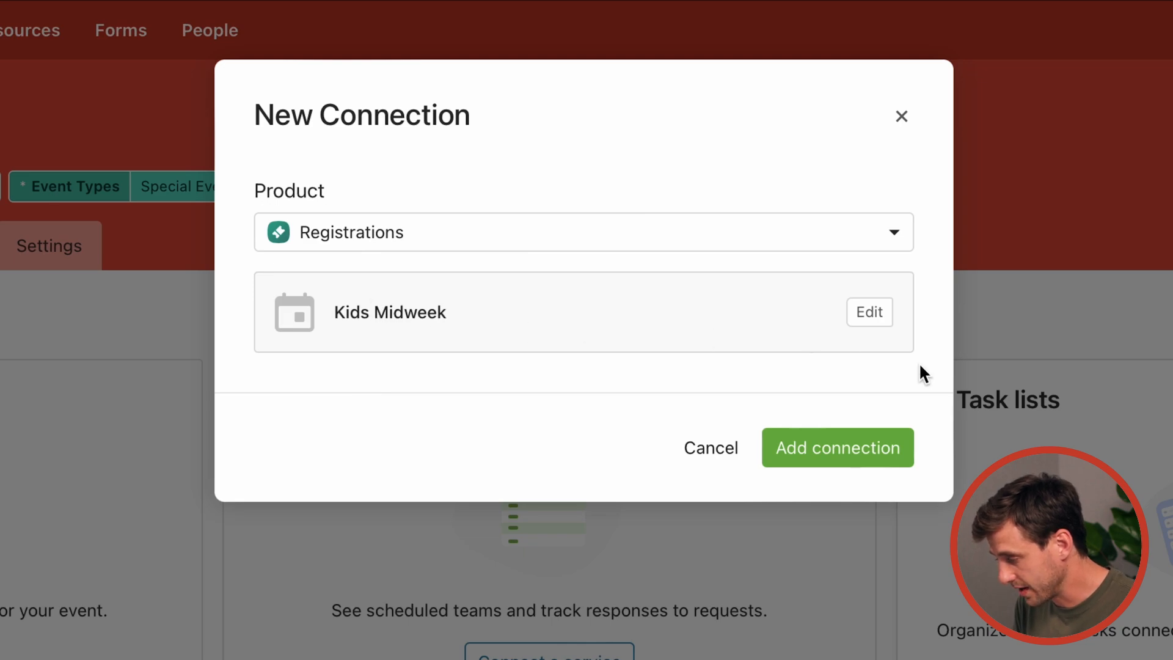
{"action": "left_click", "coordinate": [838, 452]}
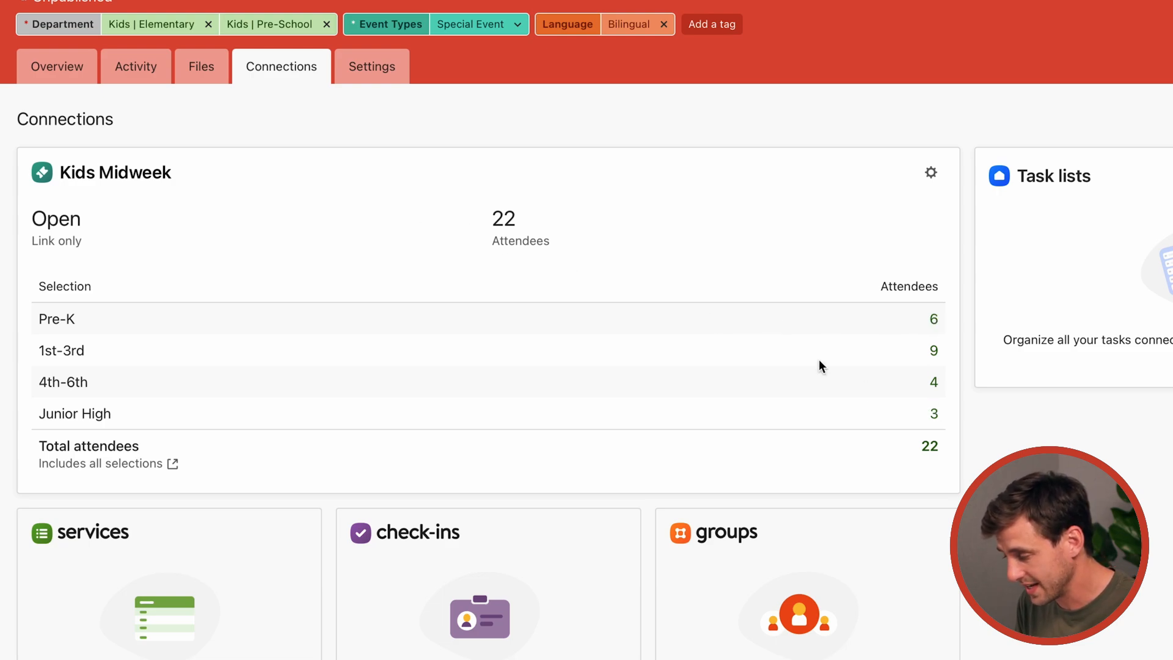
{"action": "left_click", "coordinate": [932, 175]}
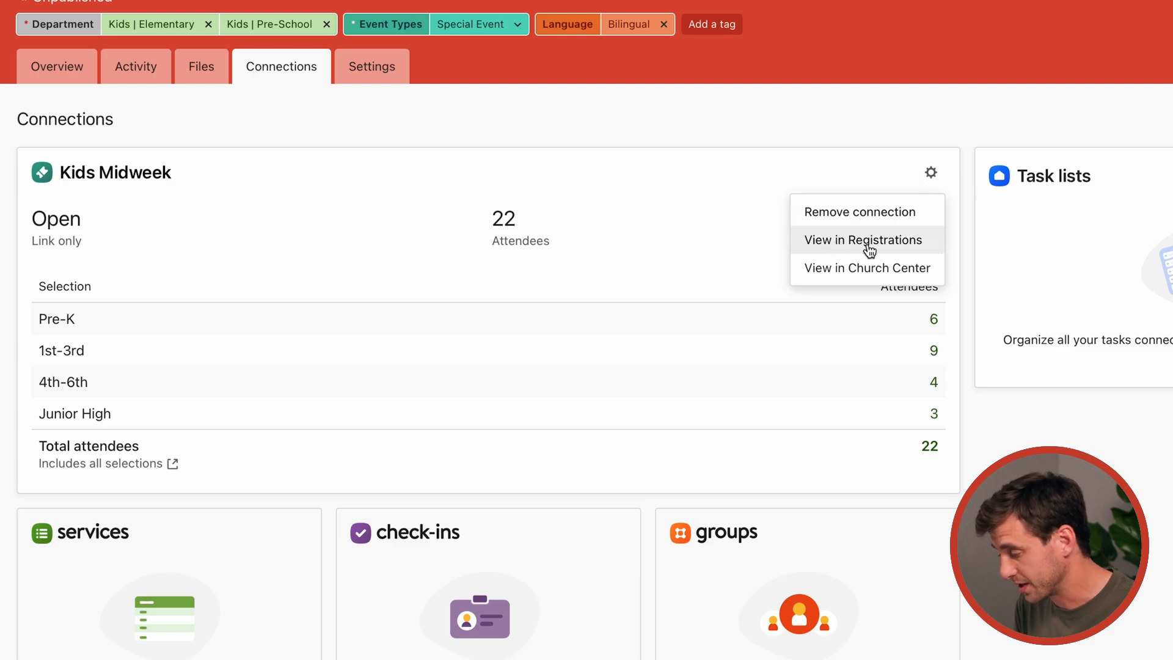
{"action": "left_click", "coordinate": [692, 243]}
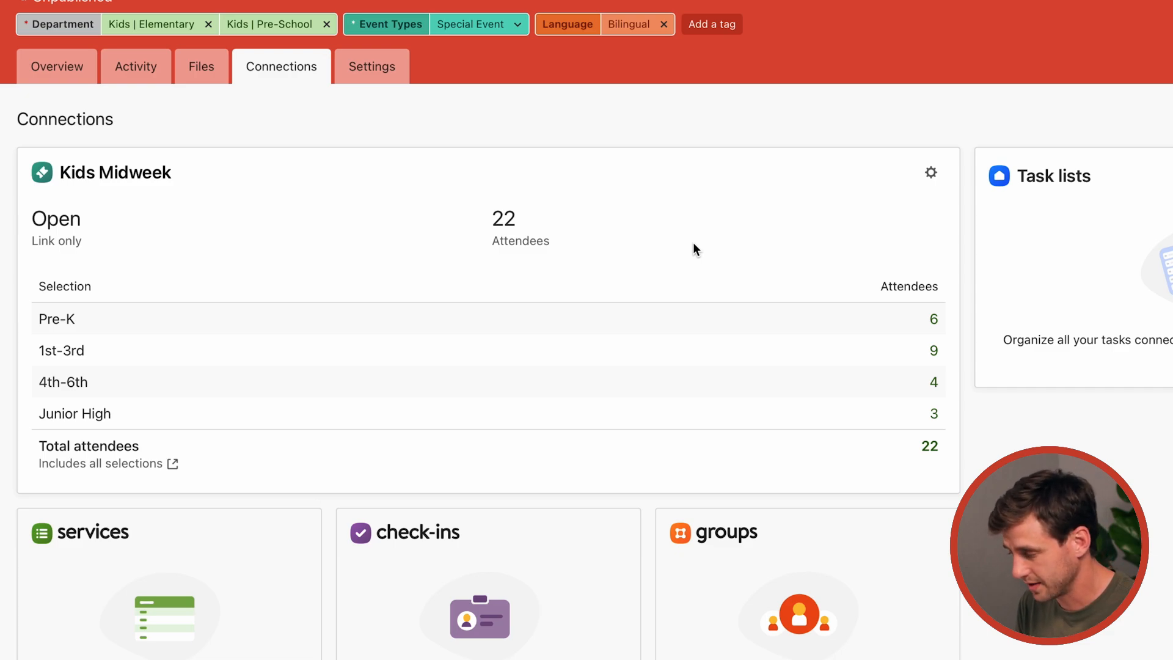
Connect the San Diego Children's Ministry service type from Services to the event and check its connection options
{"action": "scroll", "coordinate": [267, 515], "scroll_direction": "down", "scroll_amount": 3}
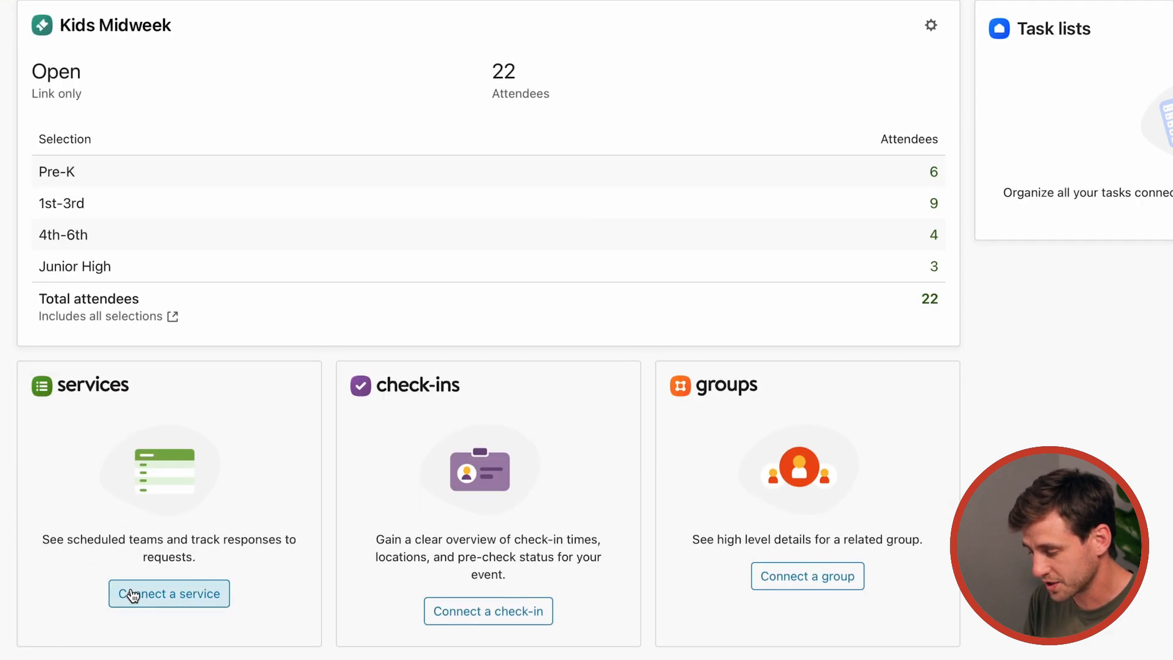
{"action": "left_click", "coordinate": [153, 605]}
{"action": "left_click", "coordinate": [385, 333]}
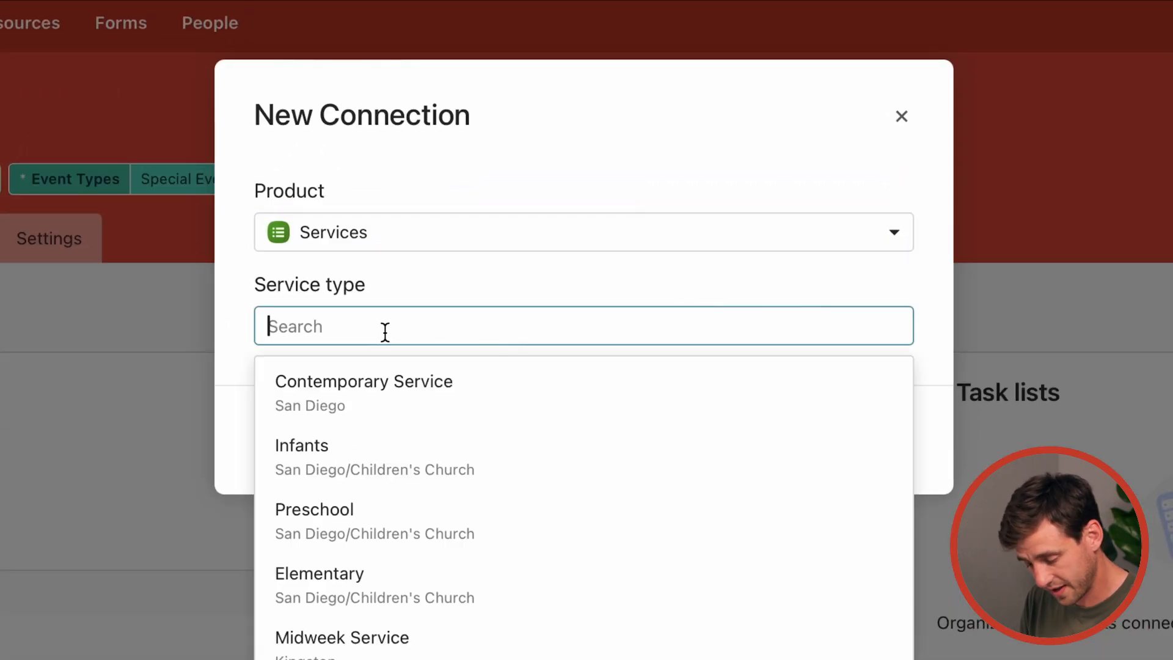
{"action": "type", "text": "children"}
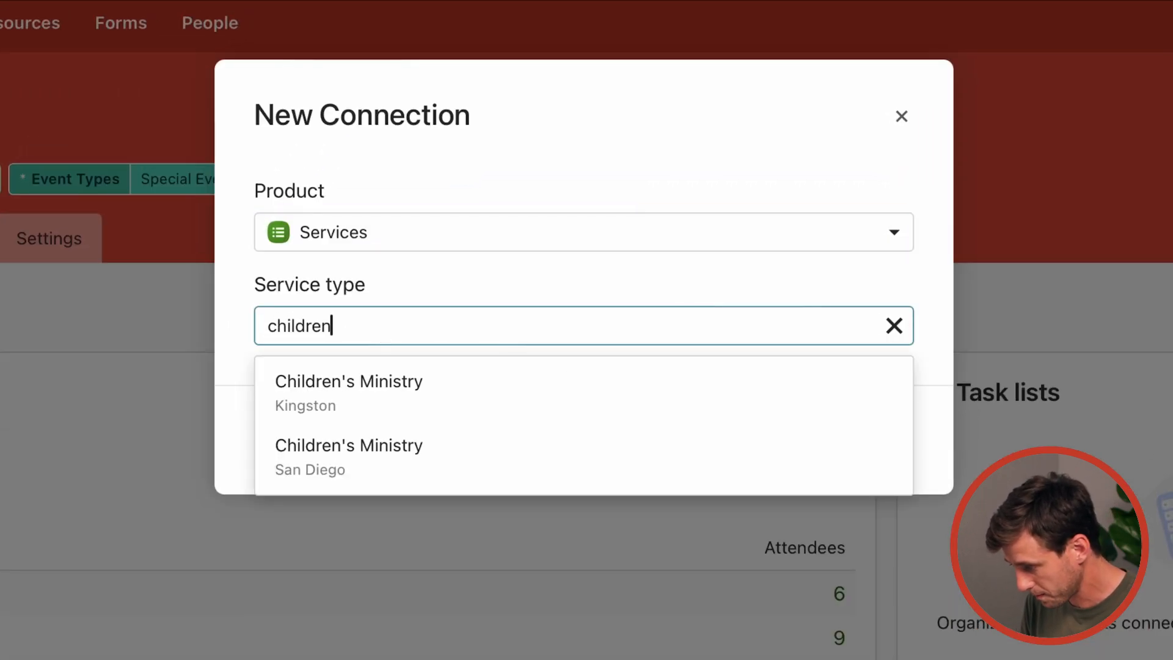
{"action": "left_click", "coordinate": [356, 466]}
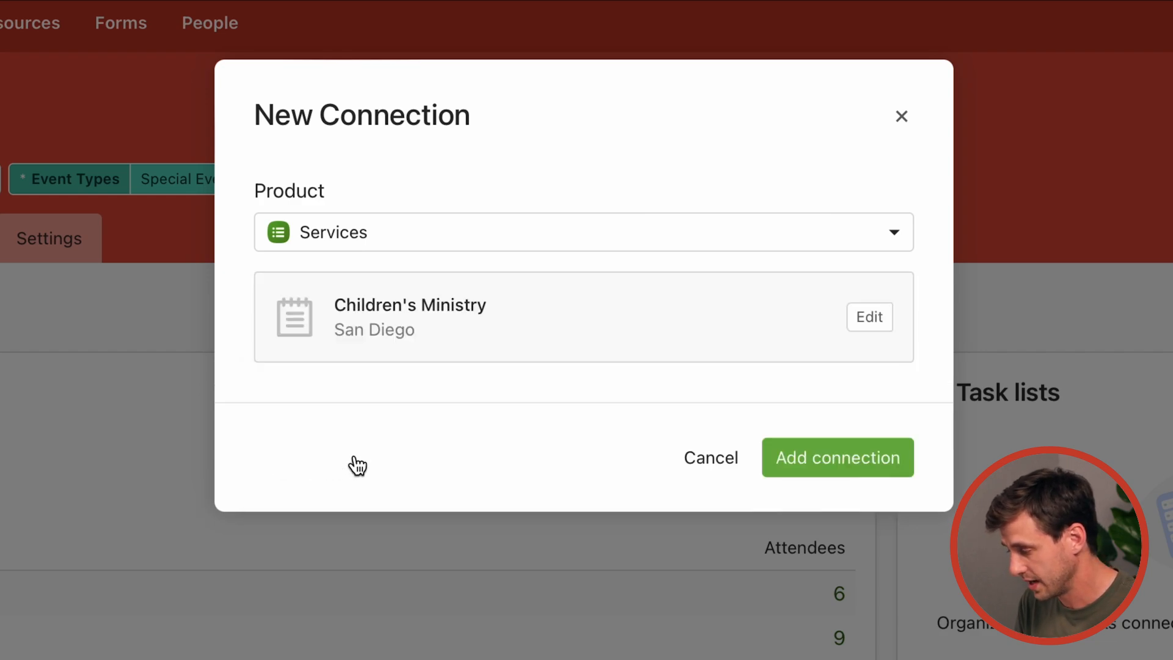
{"action": "left_click", "coordinate": [843, 461]}
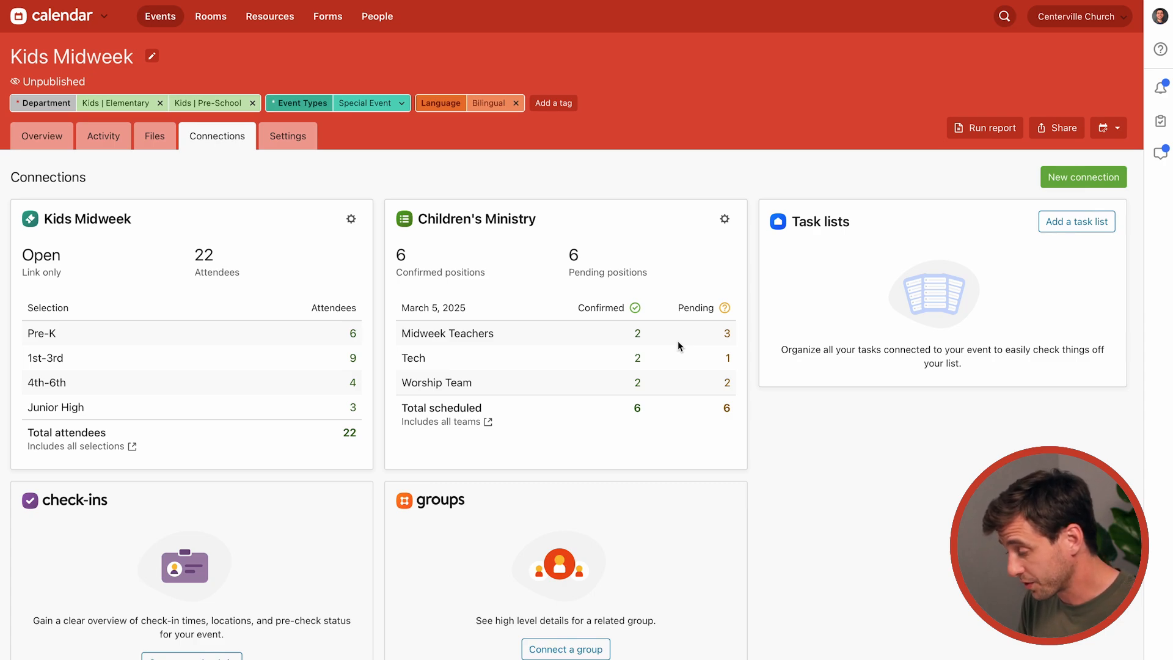
{"action": "left_click", "coordinate": [725, 227]}
{"action": "left_click", "coordinate": [538, 308]}
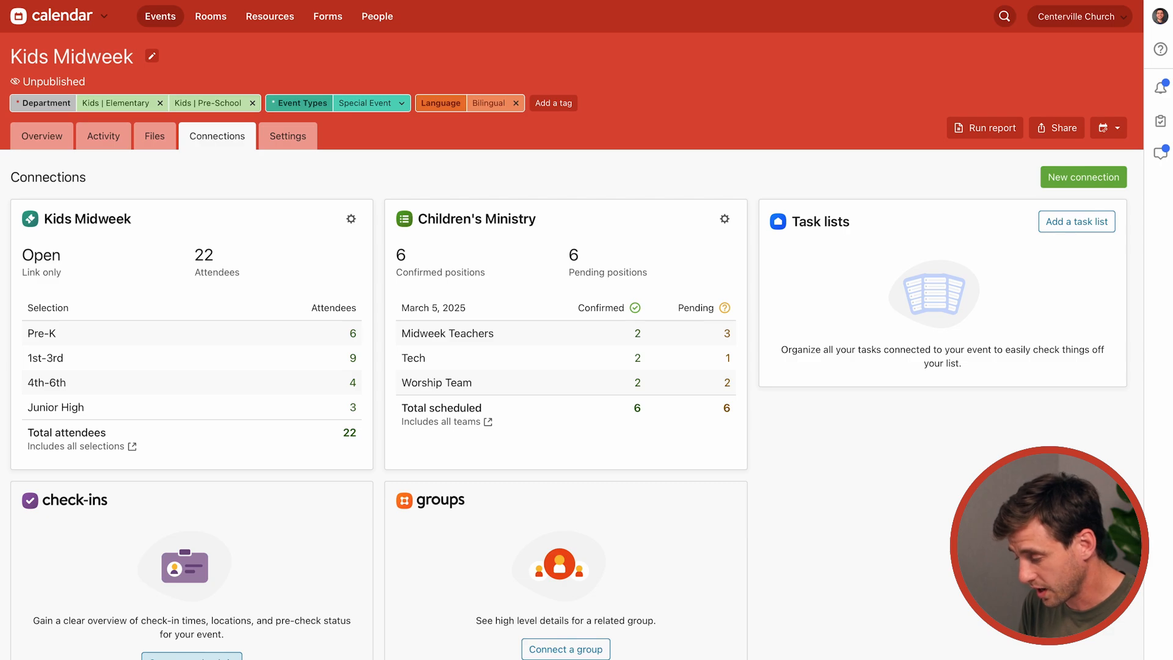
Connect the Midweek Services event from Check-ins and check the options available for that connection
{"action": "left_click", "coordinate": [192, 656]}
{"action": "left_click", "coordinate": [486, 199]}
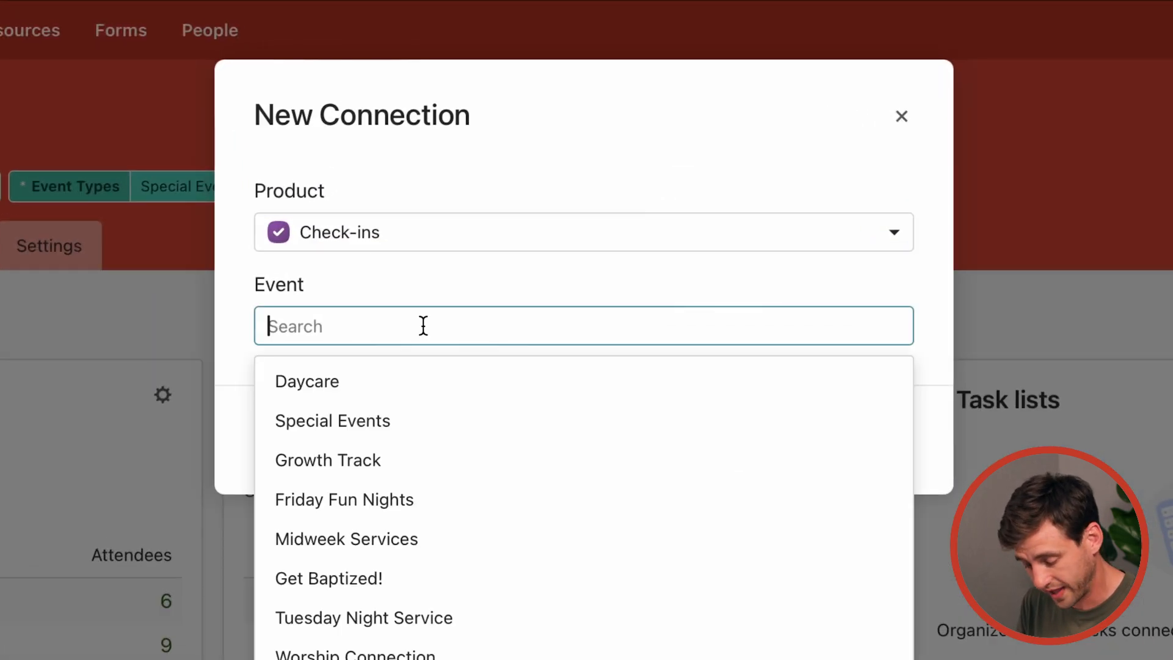
{"action": "type", "text": "midweek"}
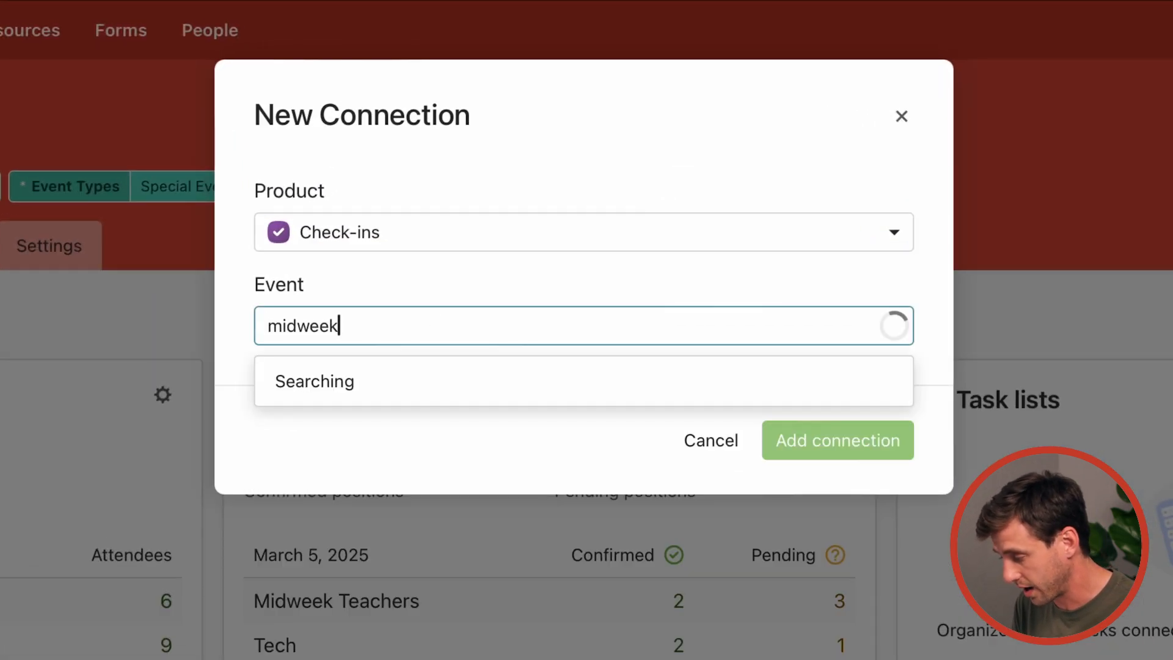
{"action": "left_click", "coordinate": [388, 382]}
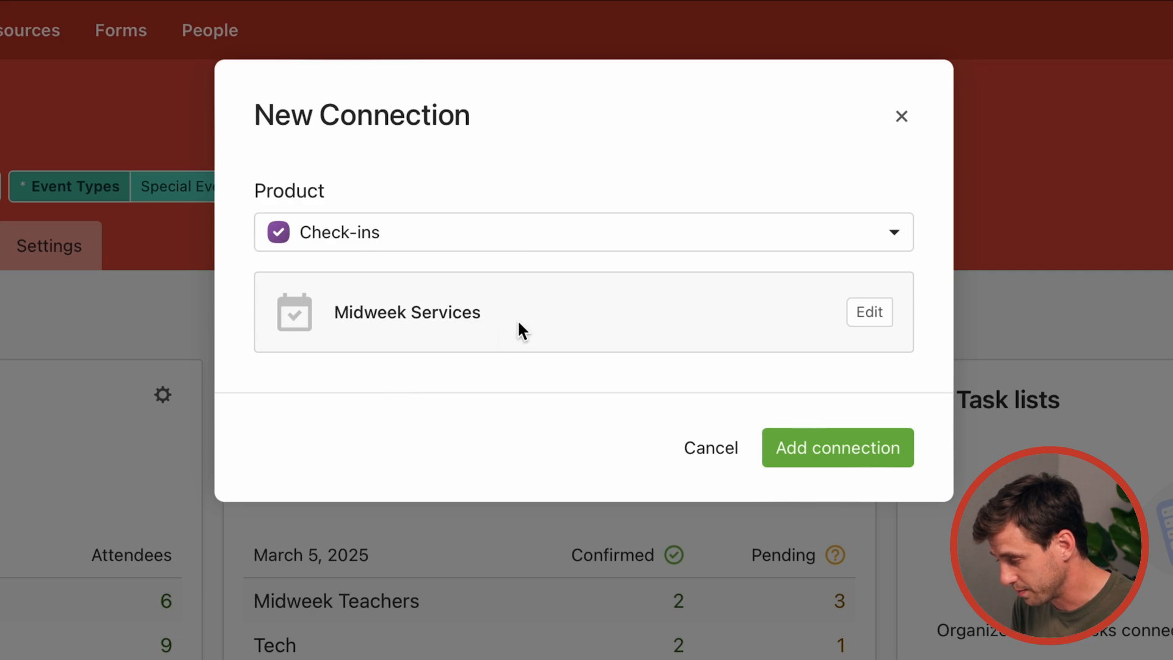
{"action": "left_click", "coordinate": [825, 459]}
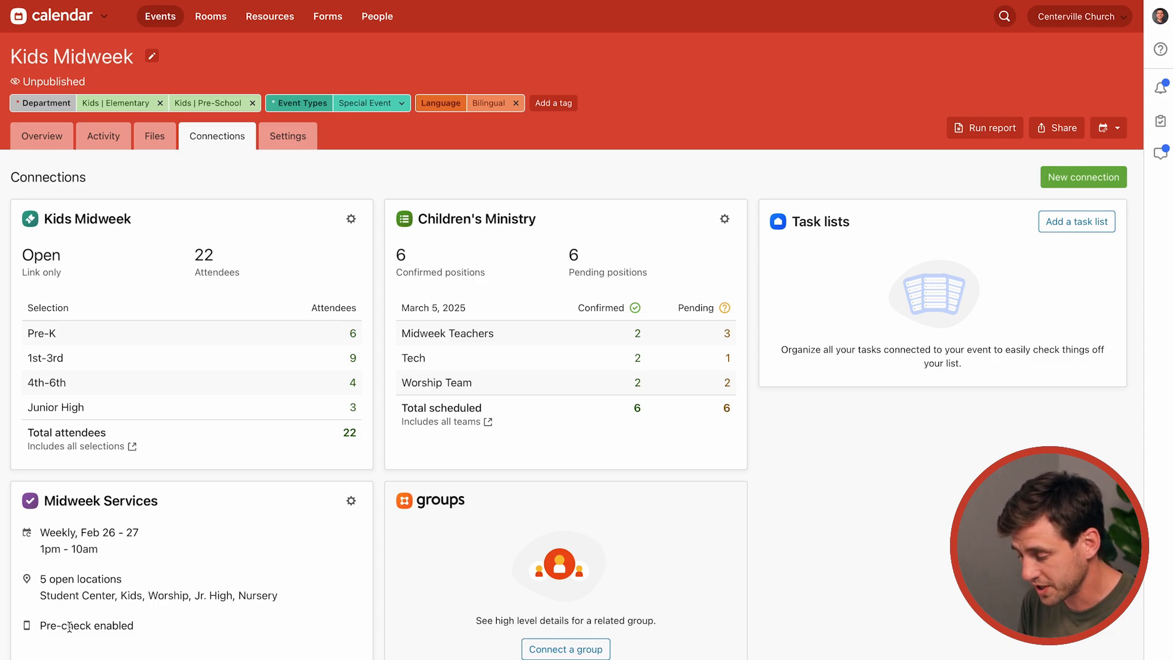
{"action": "left_click", "coordinate": [350, 500]}
{"action": "left_click", "coordinate": [376, 525]}
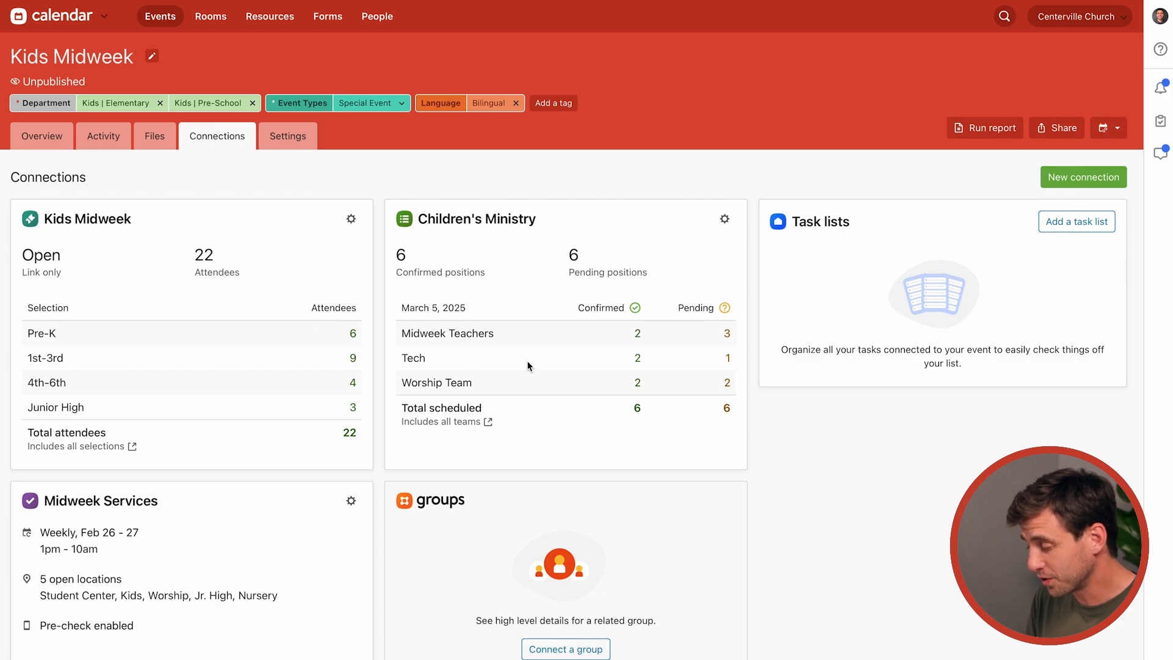
Connect the Junior High Group from Groups to the event and check the options available for that connection
{"action": "left_click", "coordinate": [564, 649]}
{"action": "left_click", "coordinate": [484, 184]}
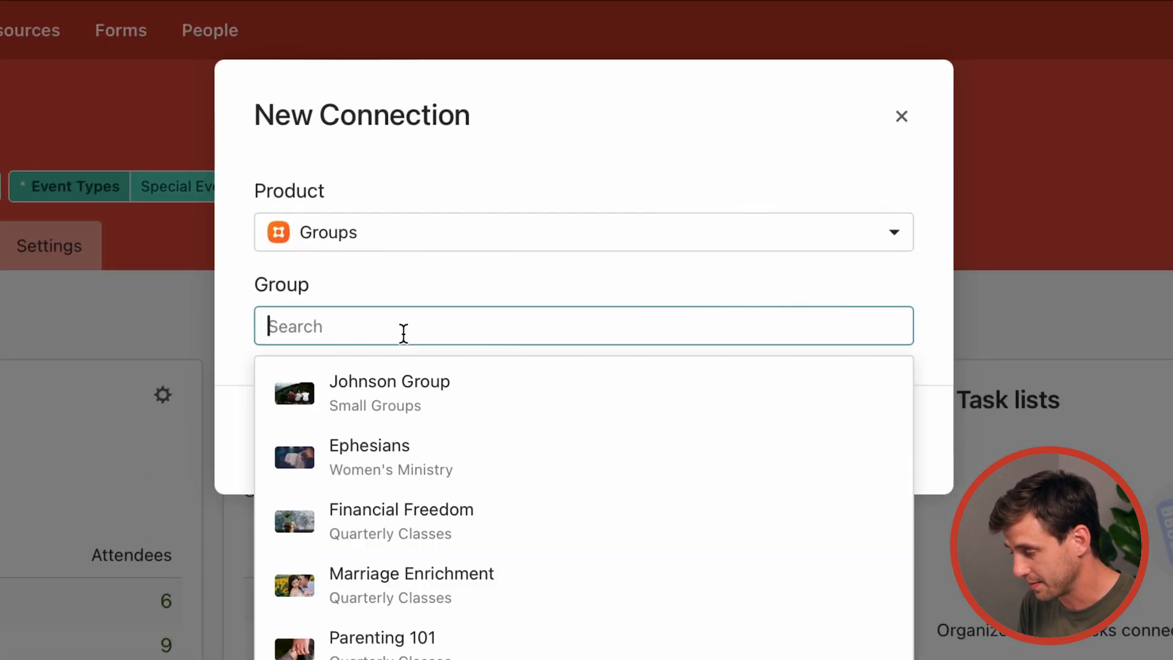
{"action": "type", "text": "junior"}
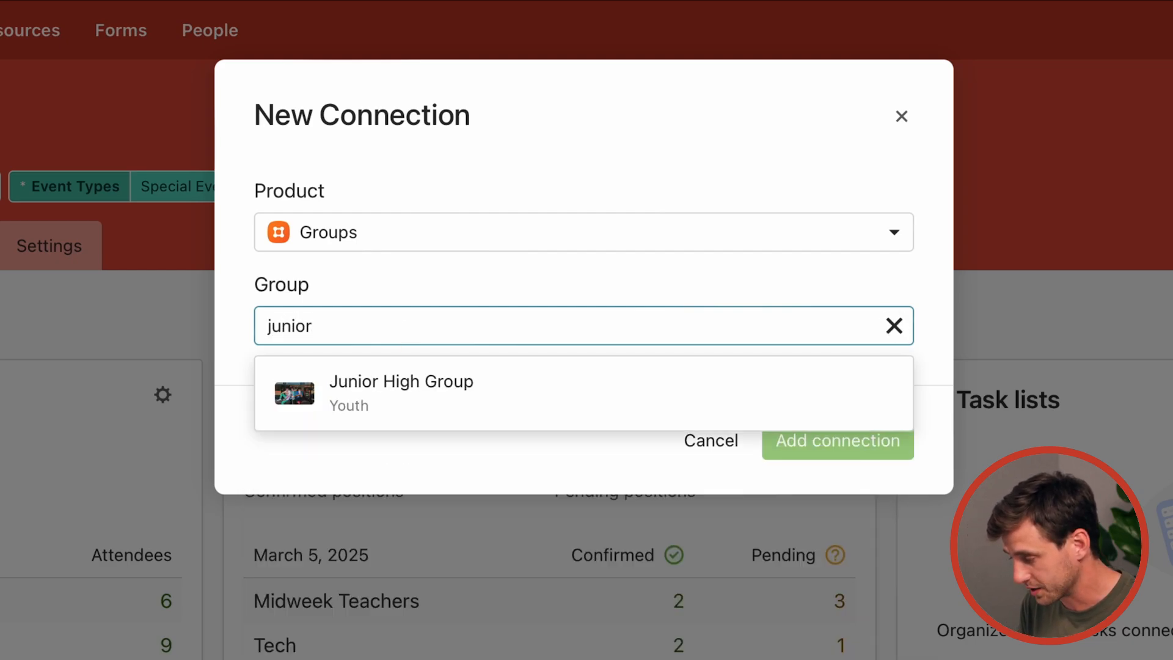
{"action": "left_click", "coordinate": [408, 397]}
{"action": "left_click", "coordinate": [834, 468]}
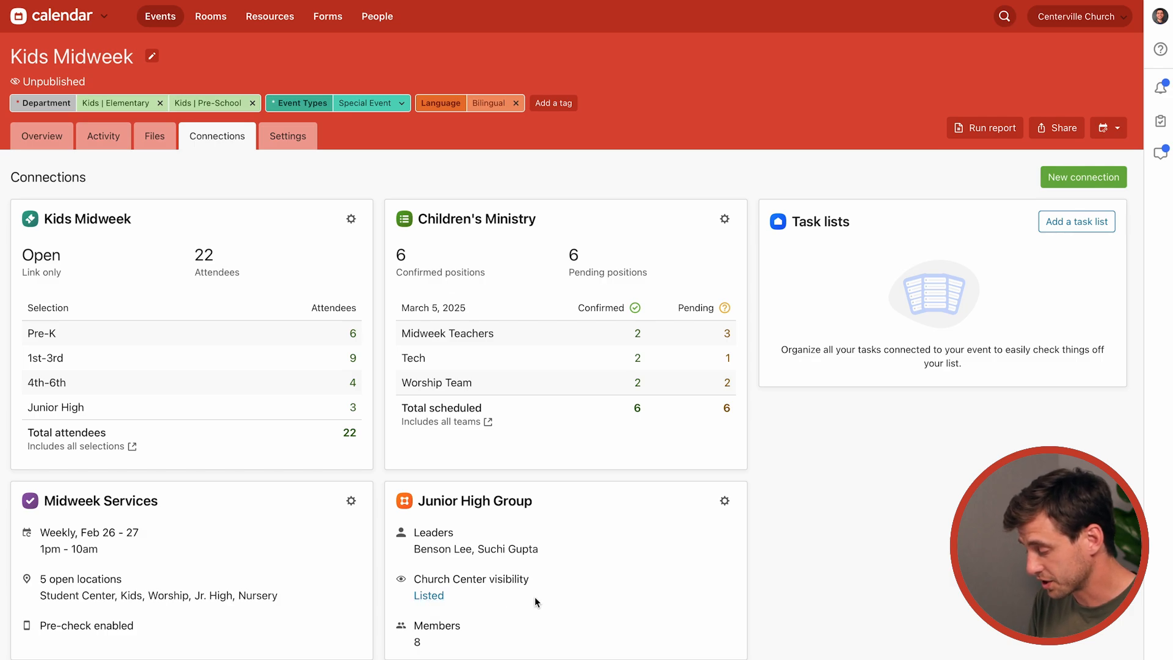
{"action": "left_click", "coordinate": [724, 501]}
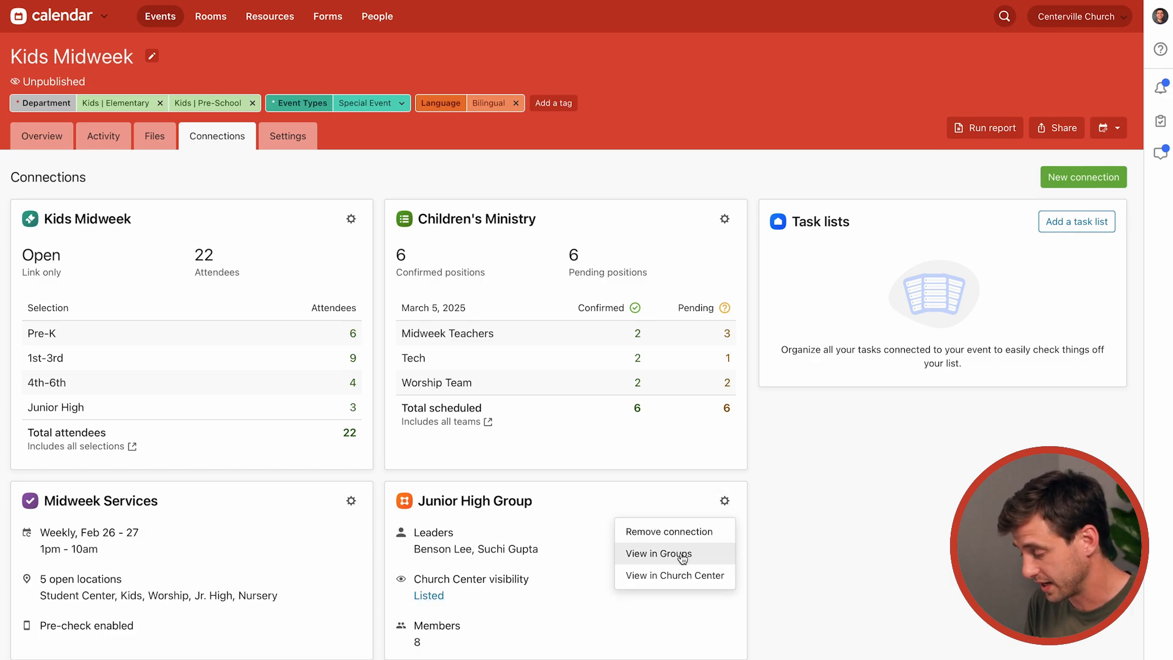
{"action": "left_click", "coordinate": [669, 477]}
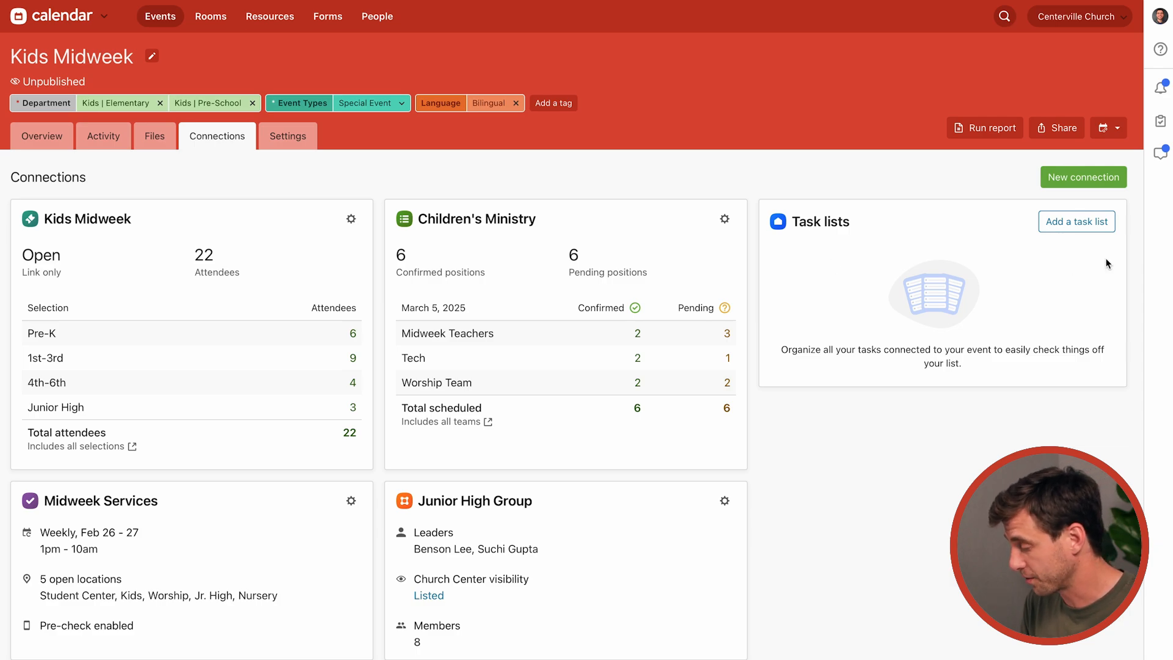
Connect the Kids Midweek task list from Home to the event, and review its tasks before closing them
{"action": "left_click", "coordinate": [1069, 223]}
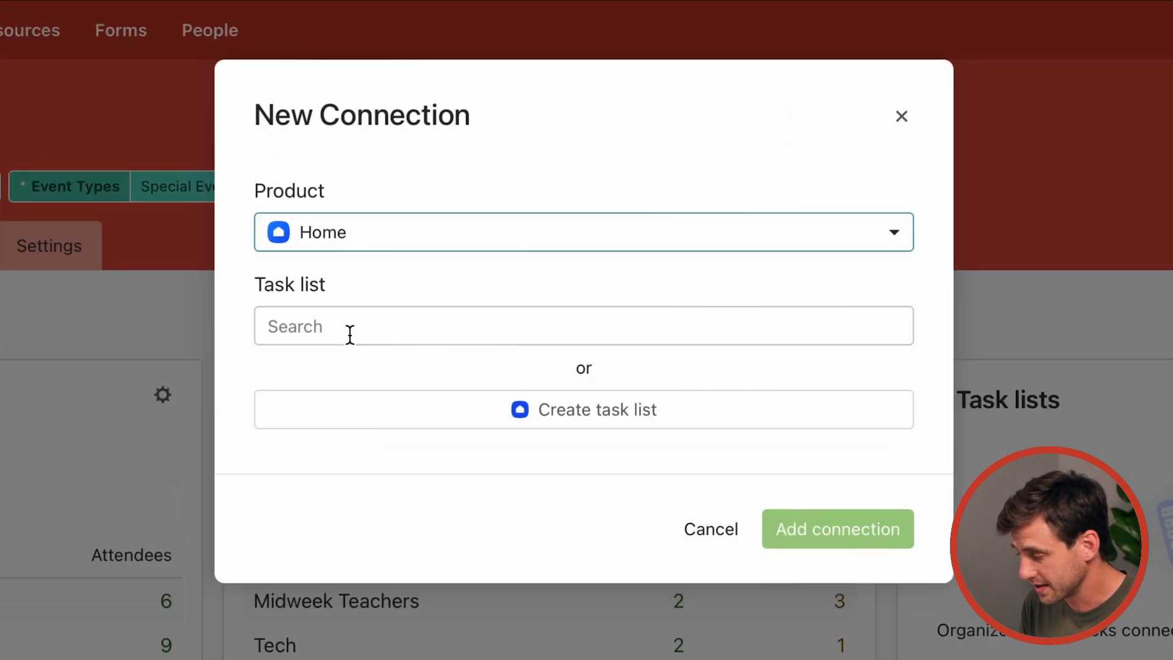
{"action": "left_click", "coordinate": [350, 334]}
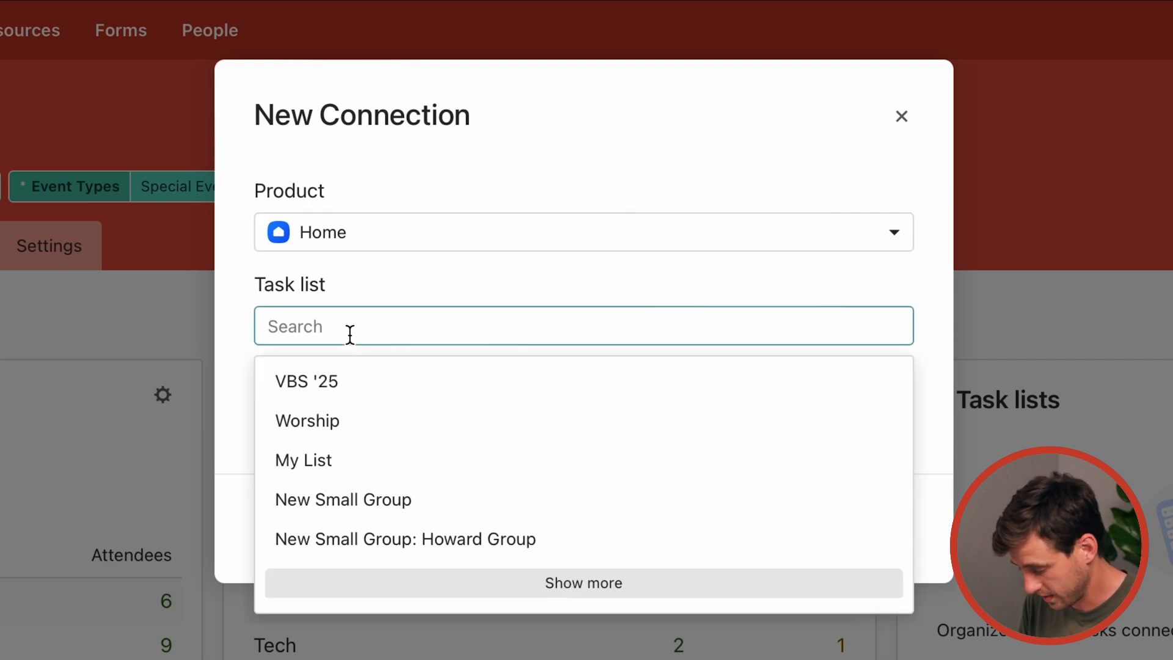
{"action": "type", "text": "kids mid"}
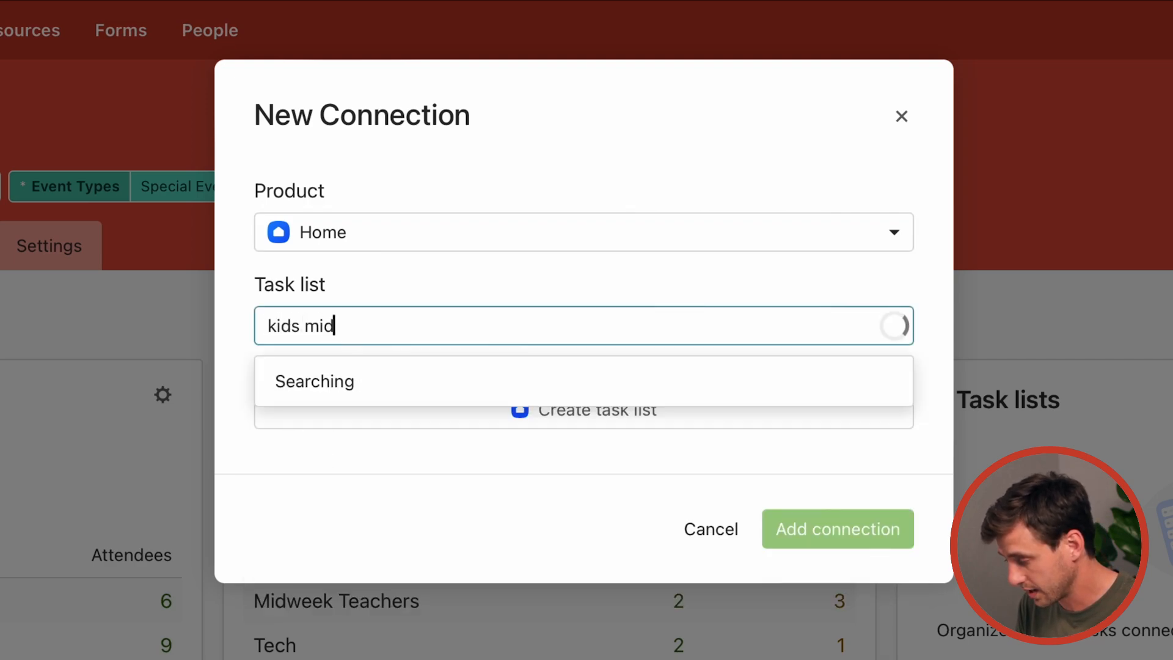
{"action": "left_click", "coordinate": [337, 400]}
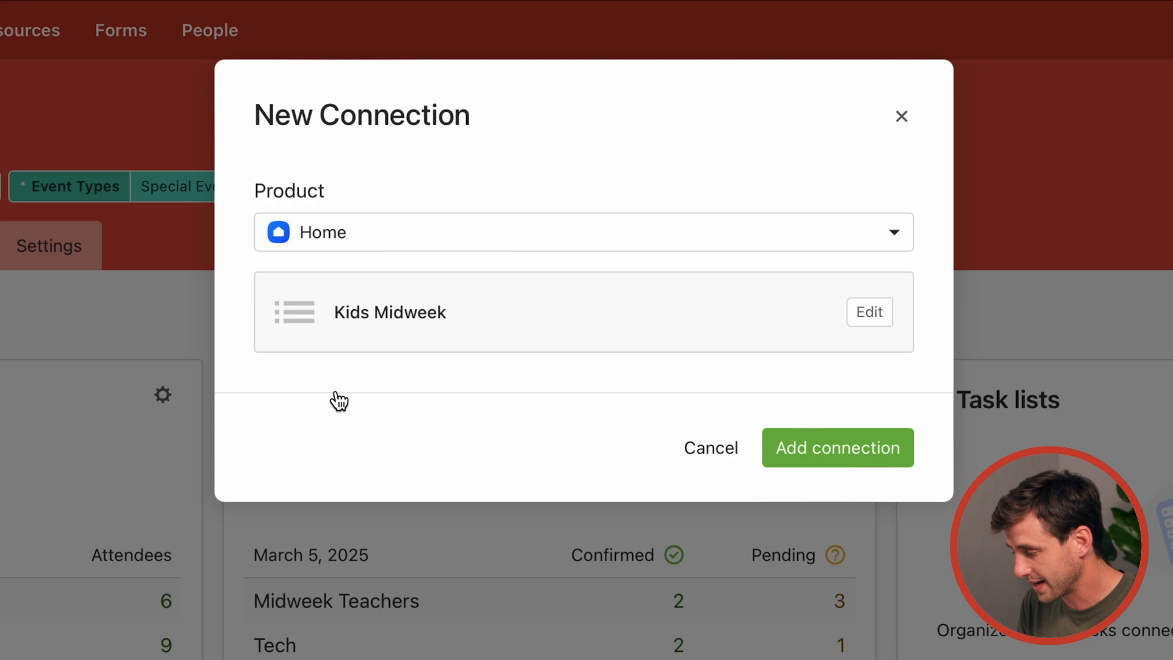
{"action": "left_click", "coordinate": [814, 464]}
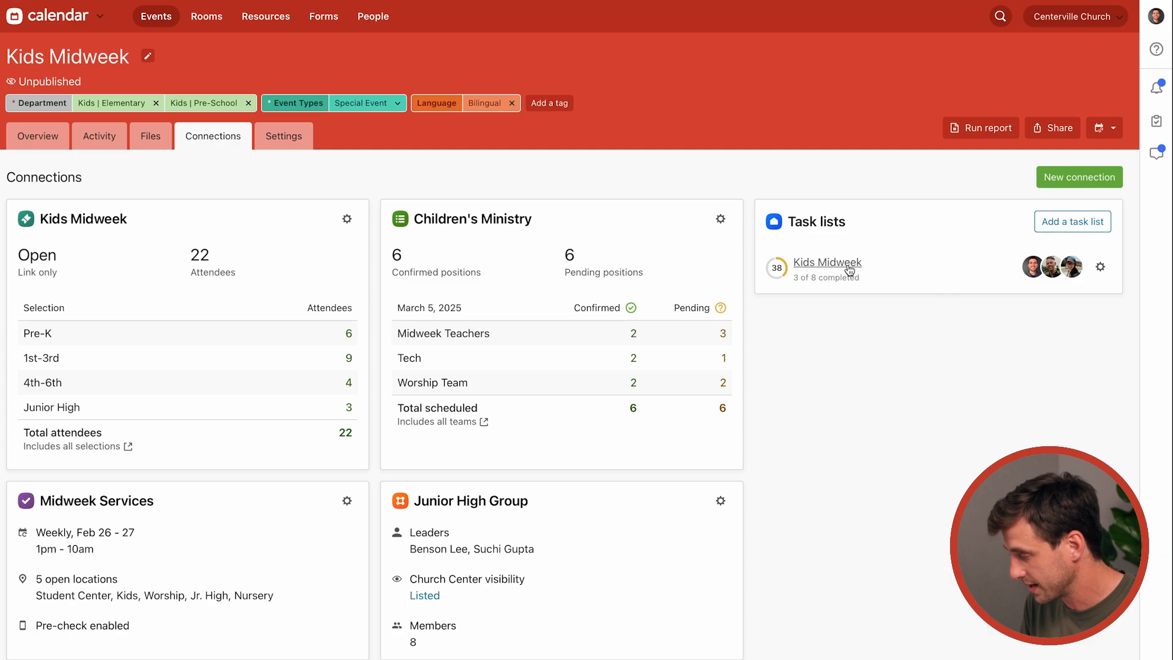
{"action": "left_click", "coordinate": [829, 268]}
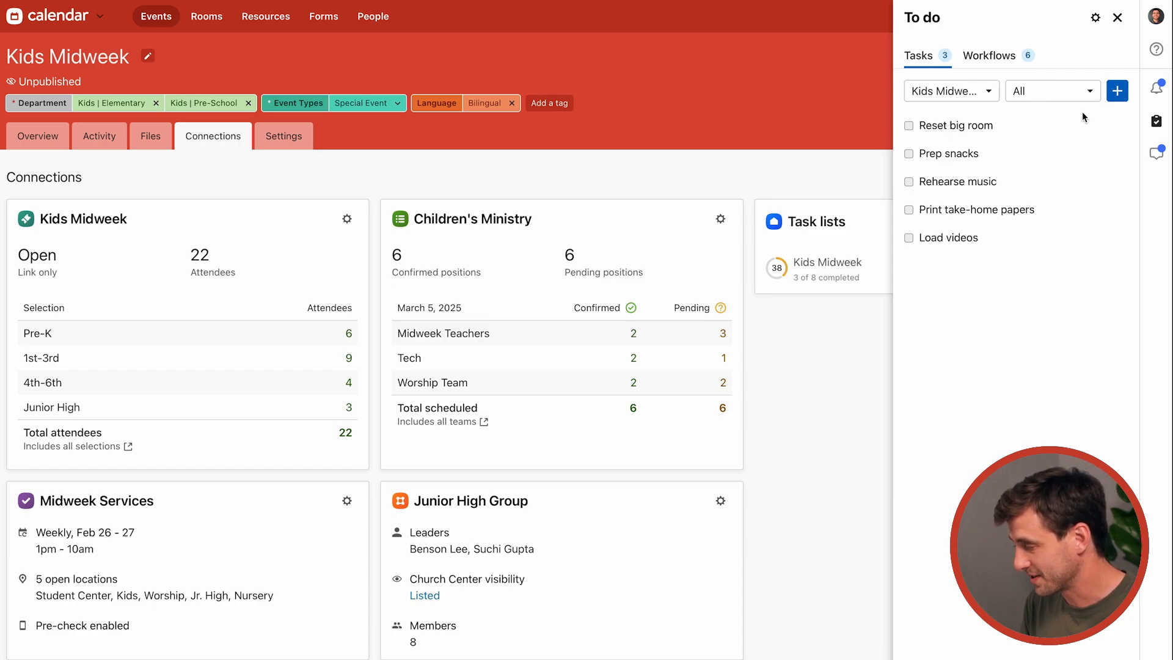
{"action": "left_click", "coordinate": [1118, 22]}
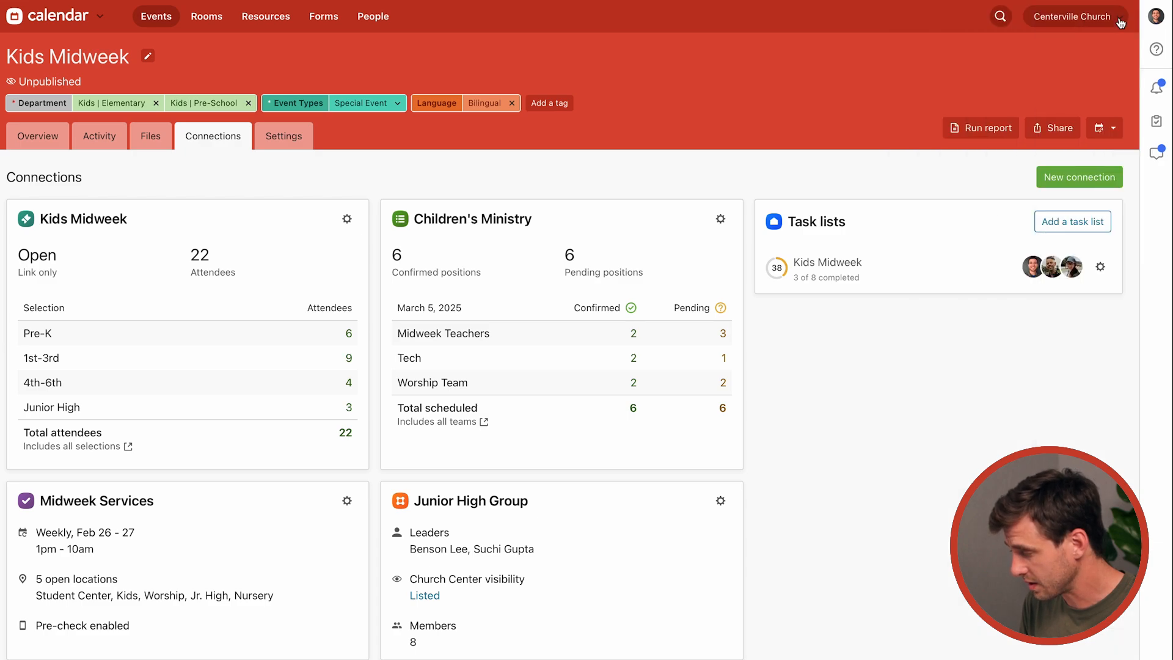